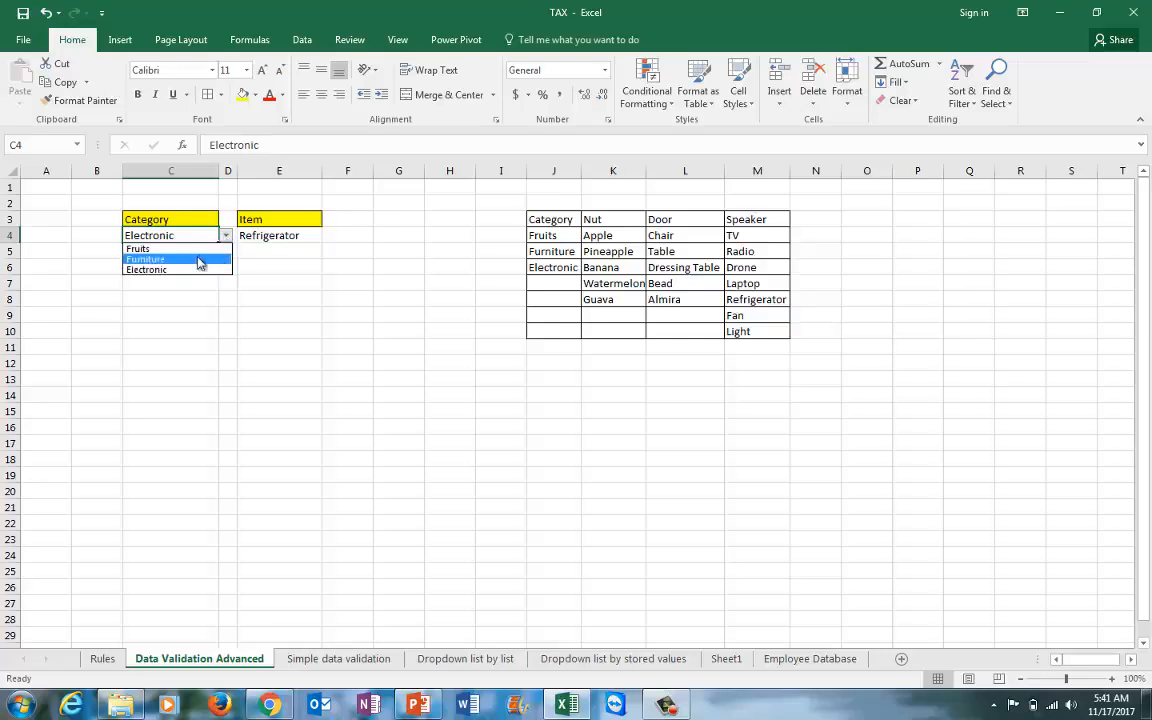
Choose Furniture as the category in C4 and Dressing Table as the item in E4
left_click(183, 262)
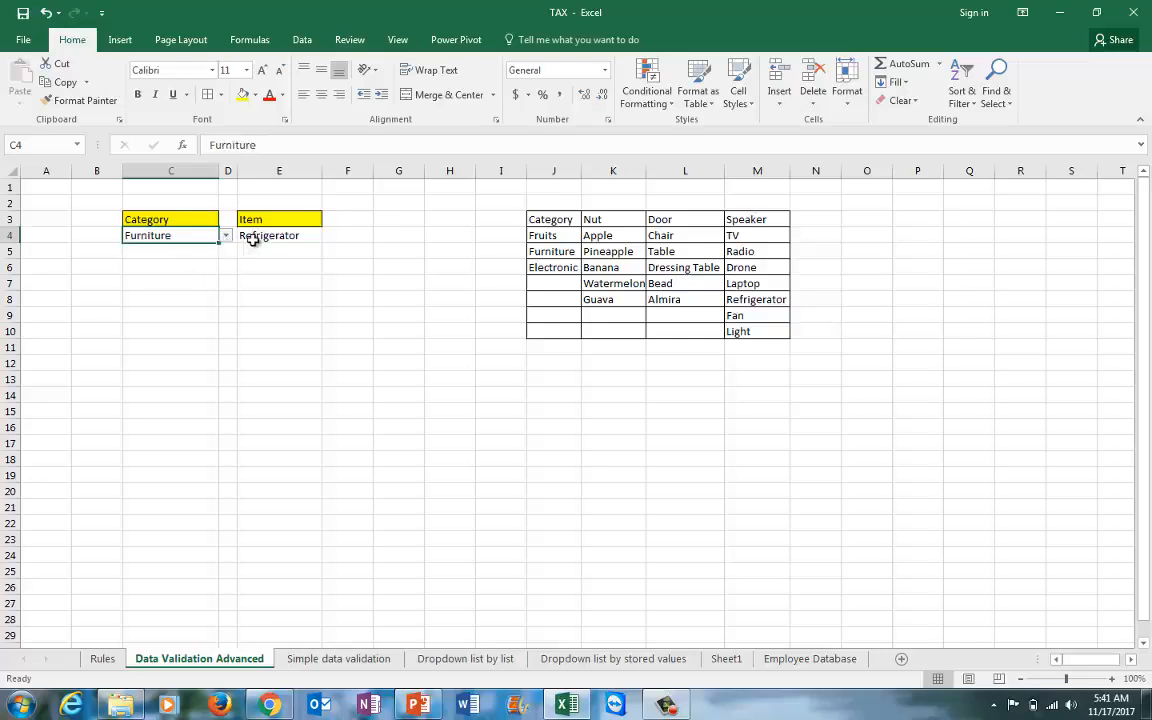
left_click(300, 235)
left_click(327, 239)
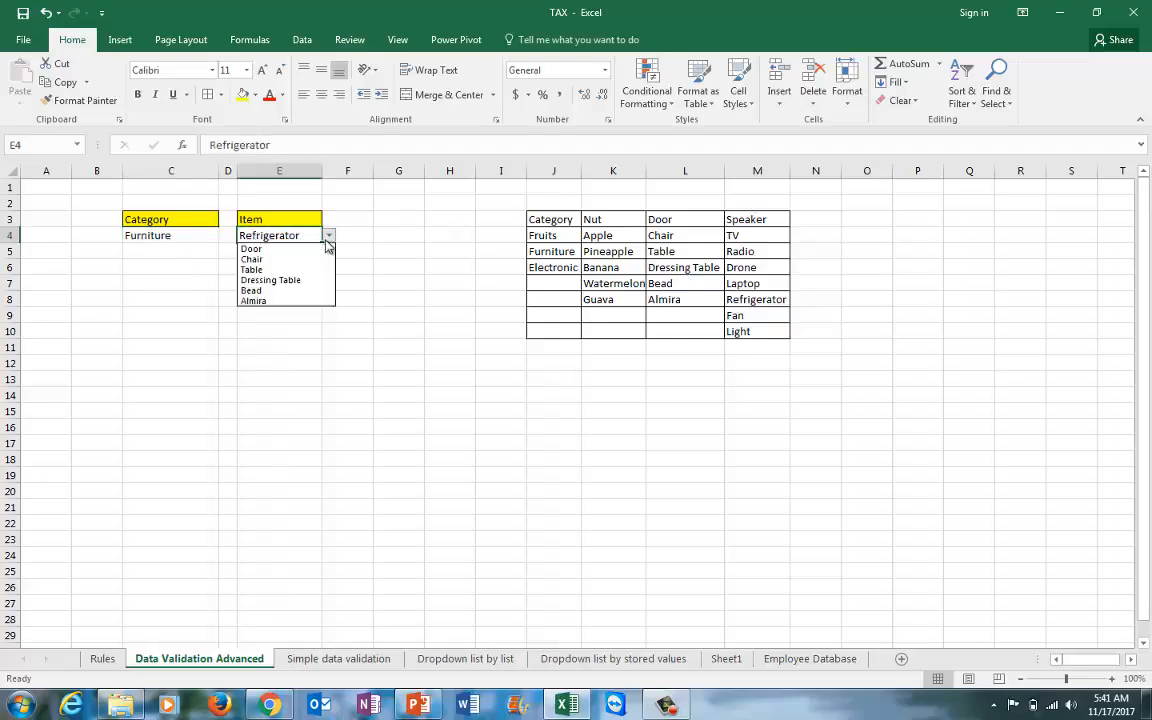
left_click(263, 281)
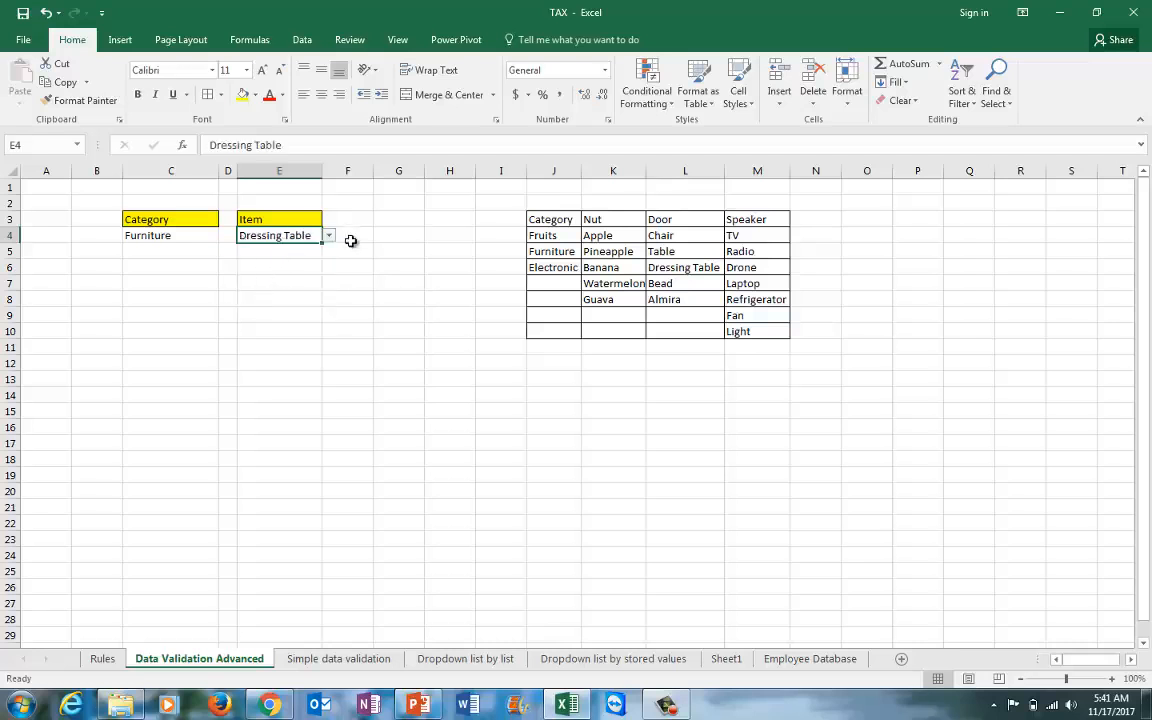
Choose Fruits as the category in C4 and view the item choices offered in E4
left_click(190, 234)
left_click(226, 235)
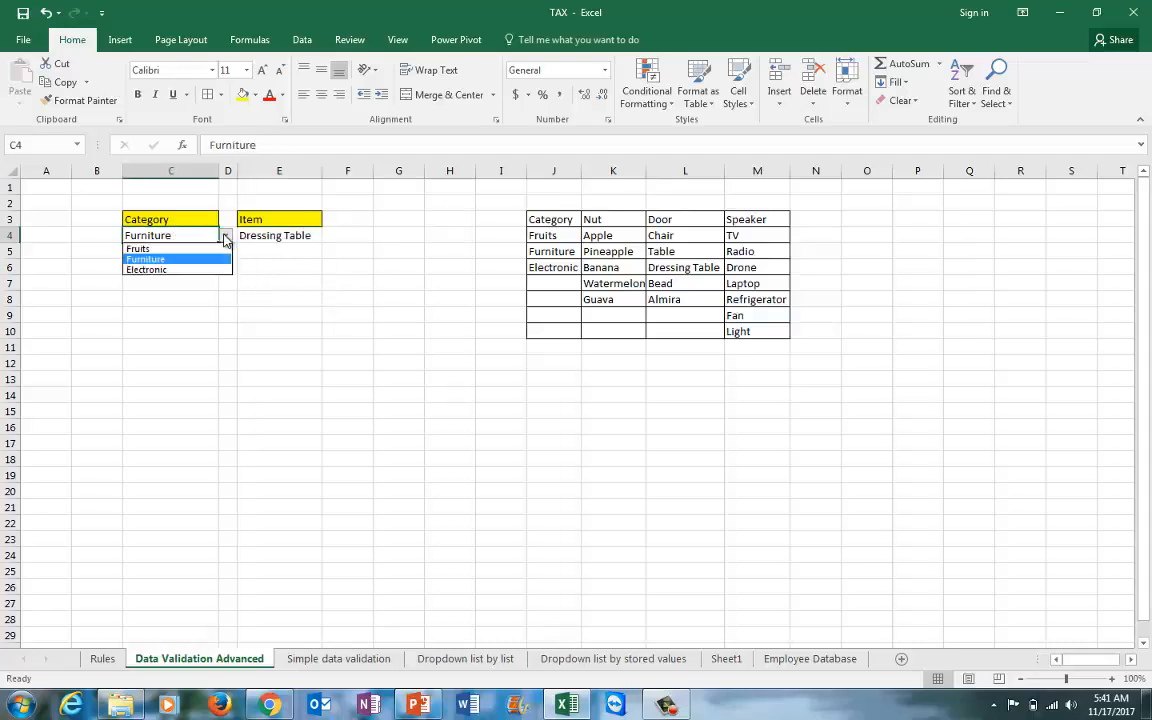
left_click(186, 249)
left_click(309, 237)
left_click(328, 235)
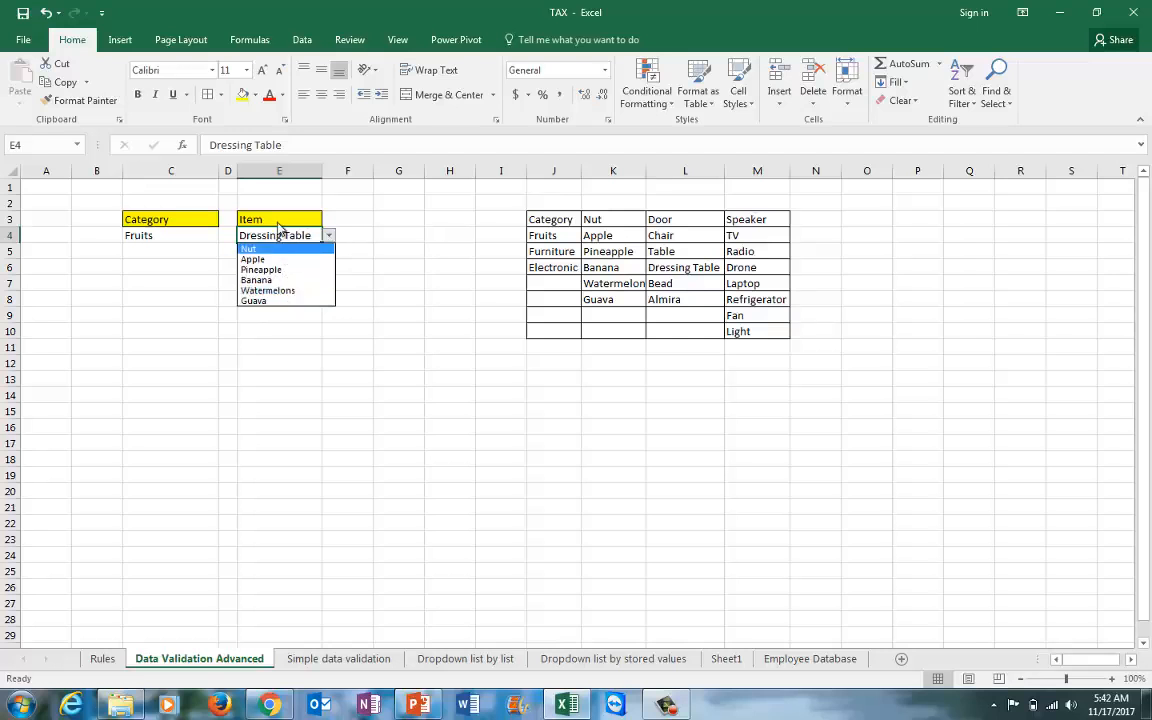
left_click(277, 222)
Examine the source table's category list in column J and the item lists in columns K, L and M
left_click_drag(552, 220, 557, 267)
left_click_drag(548, 221, 552, 283)
left_click(548, 219)
left_click(545, 237)
left_click(547, 251)
left_click(542, 268)
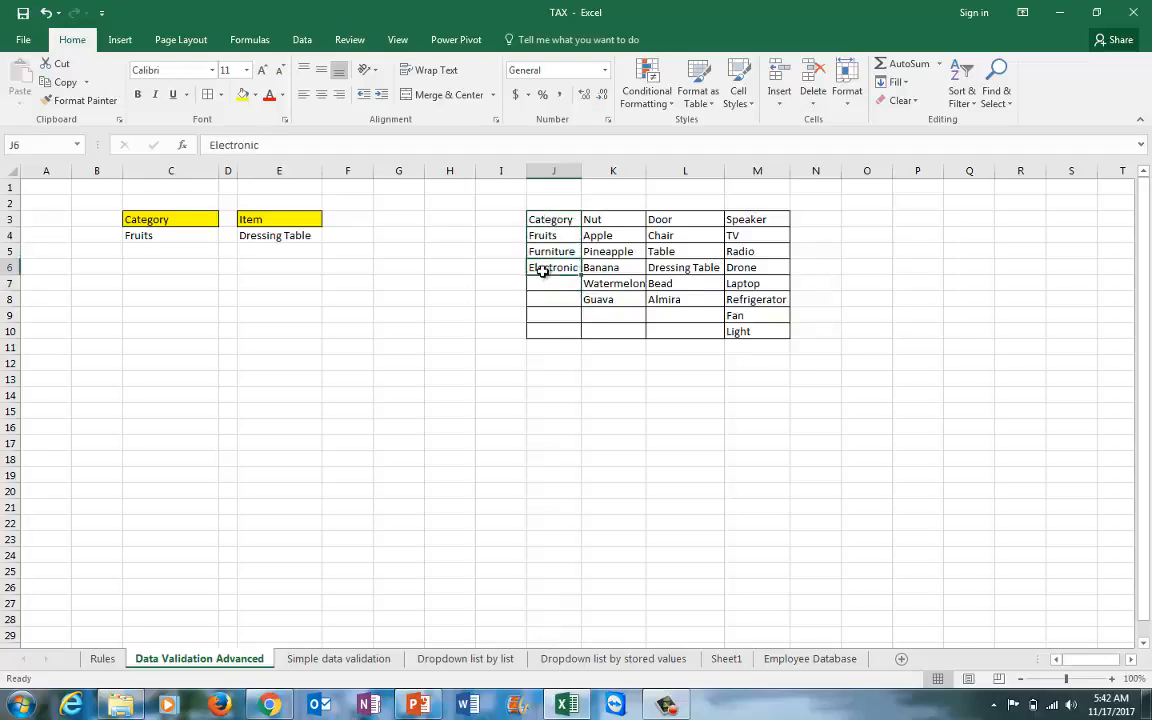
left_click(570, 221)
left_click_drag(594, 221, 606, 301)
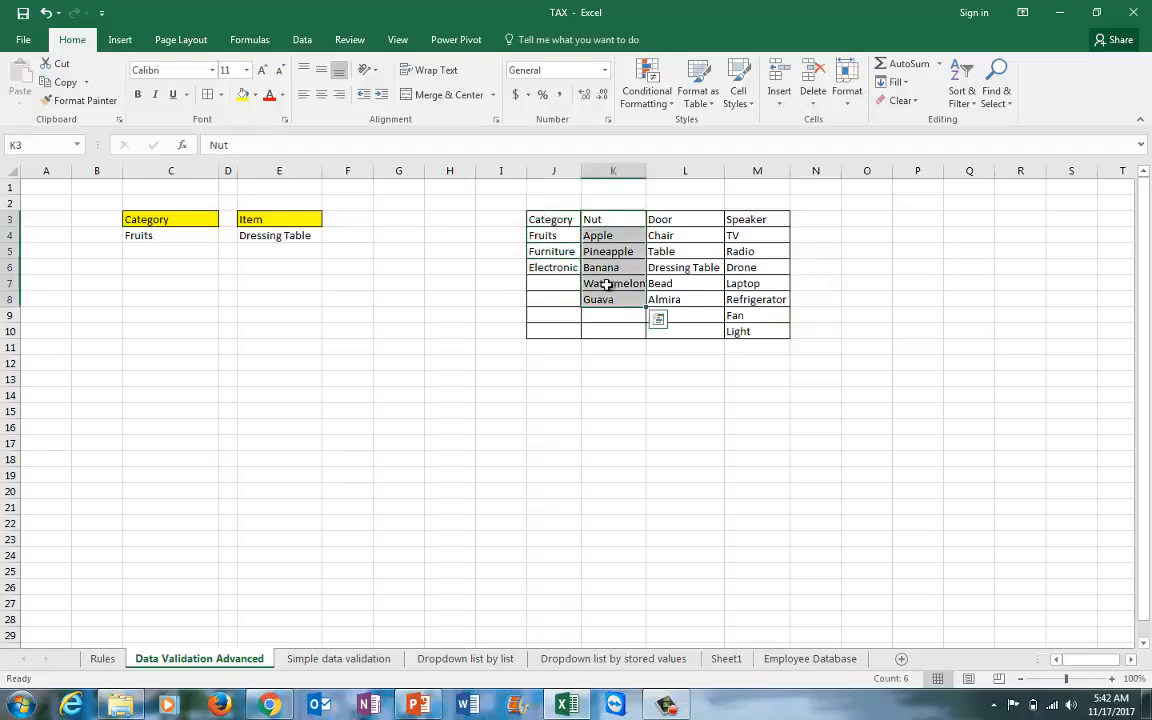
left_click_drag(684, 220, 686, 316)
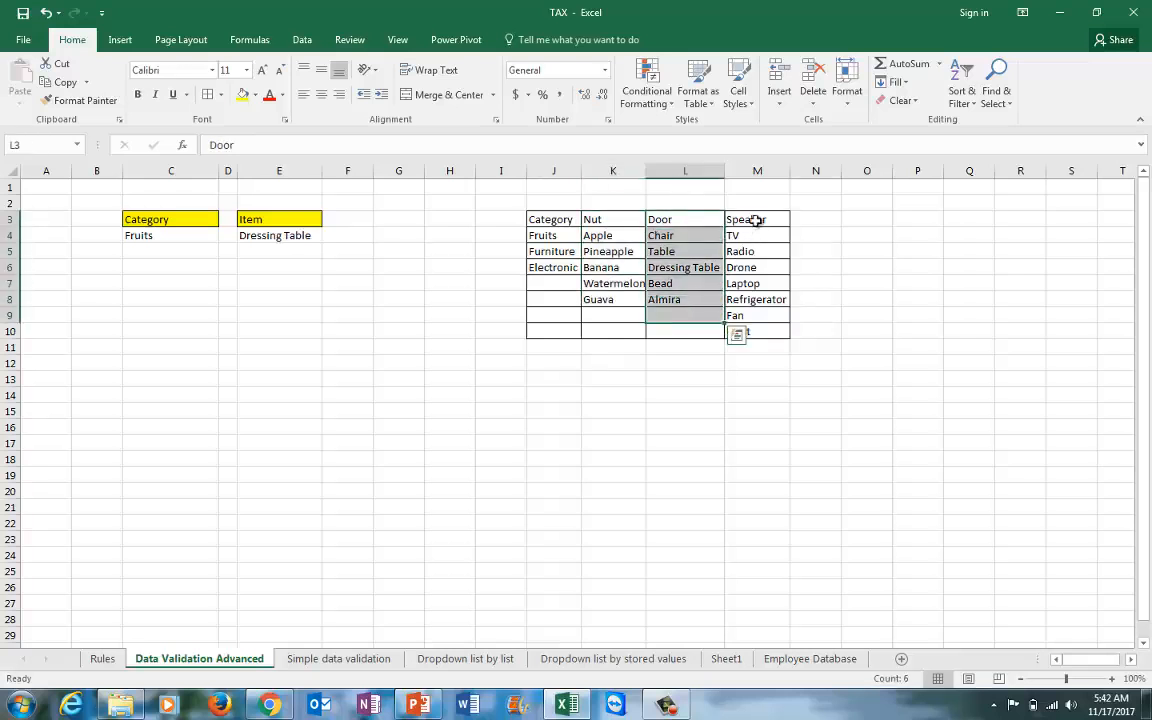
left_click_drag(751, 218, 757, 332)
left_click(548, 410)
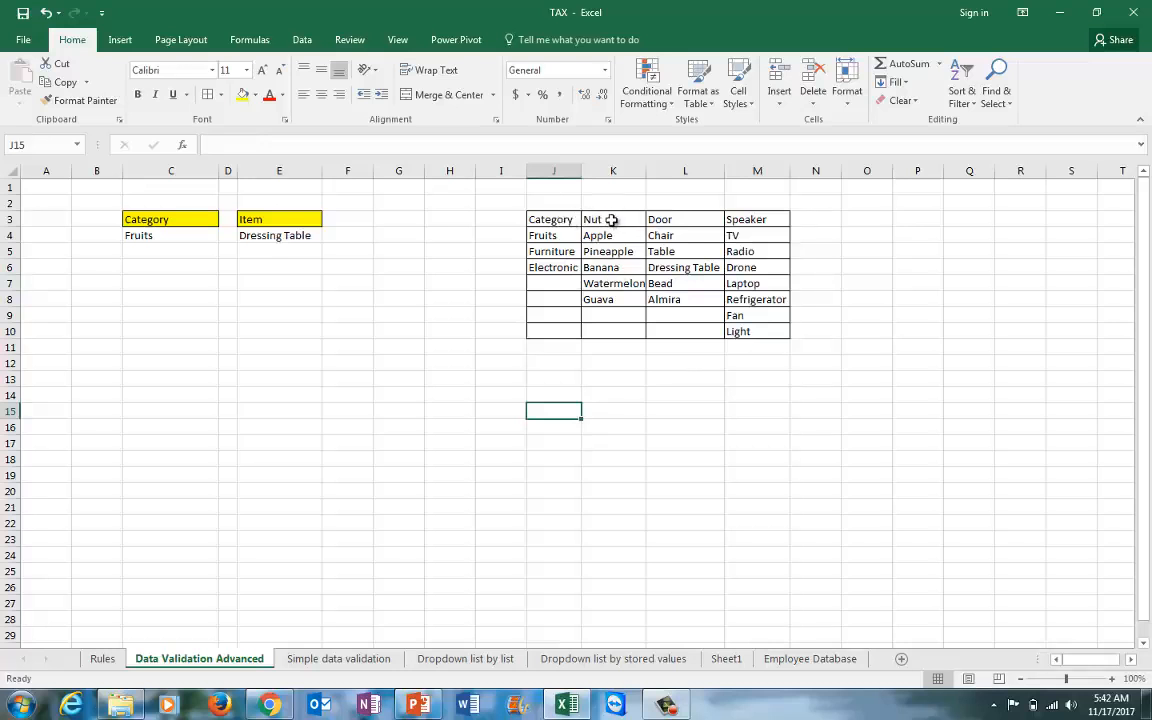
Check the range names assigned to the item lists in K3:K8, L3:L8 and M3:M10
left_click_drag(612, 216, 617, 306)
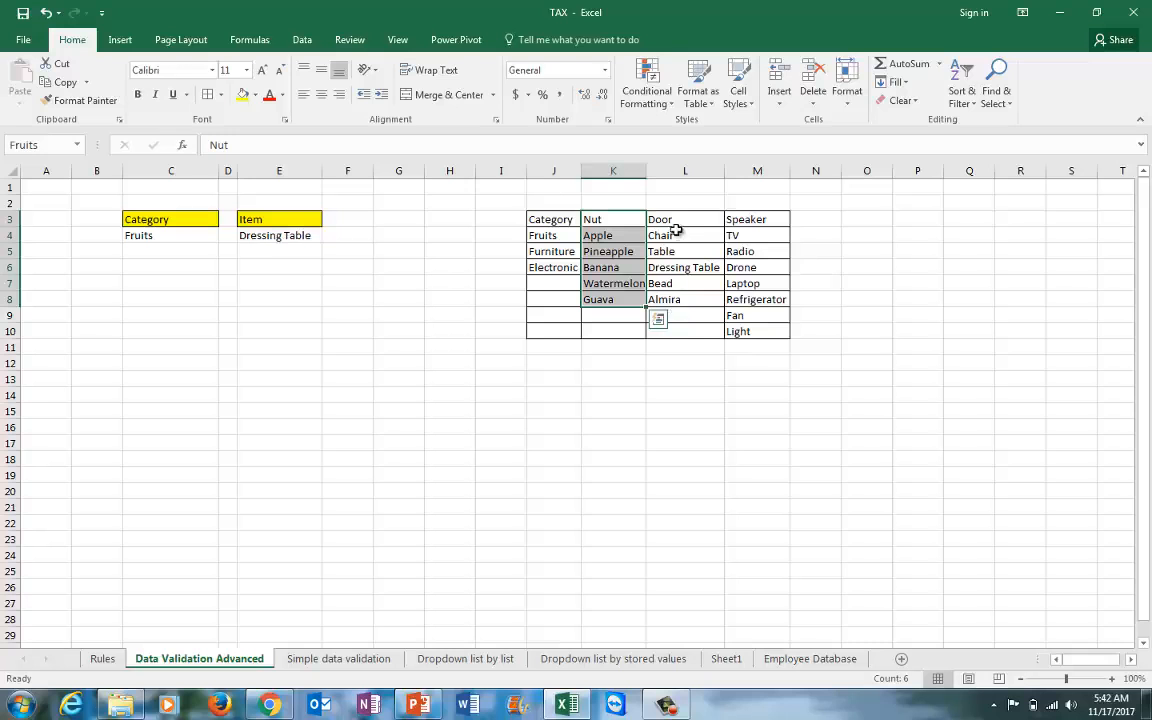
left_click_drag(684, 218, 689, 306)
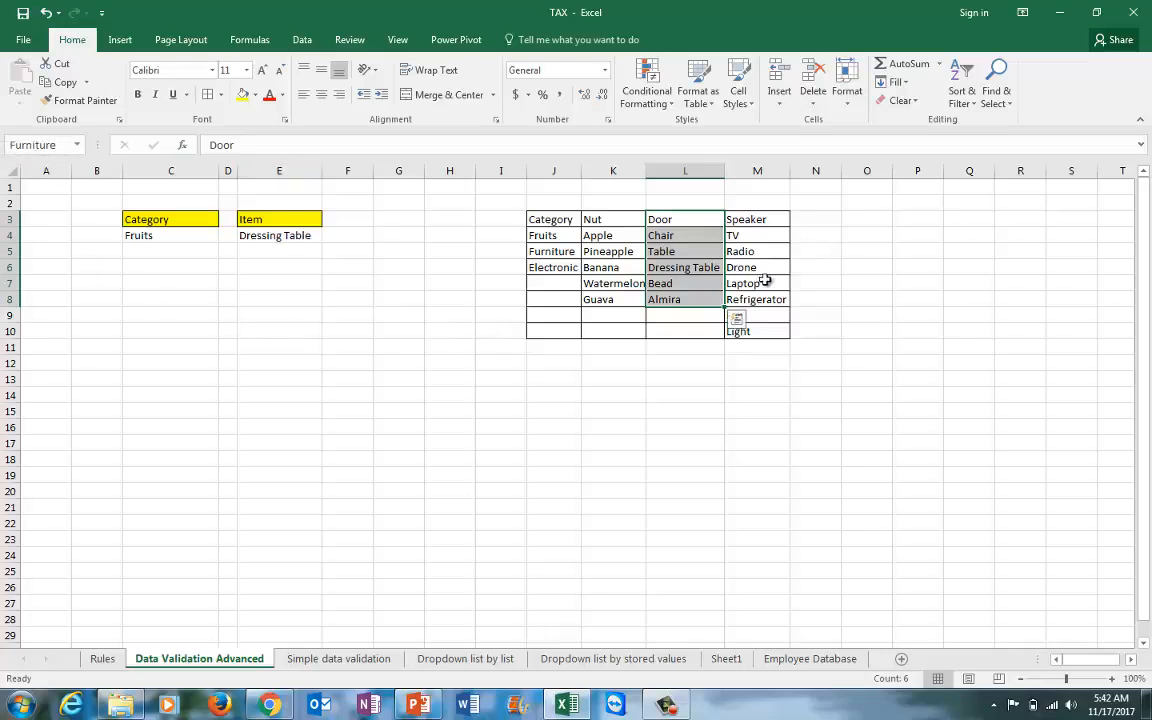
left_click(754, 223)
left_click_drag(757, 231, 755, 333)
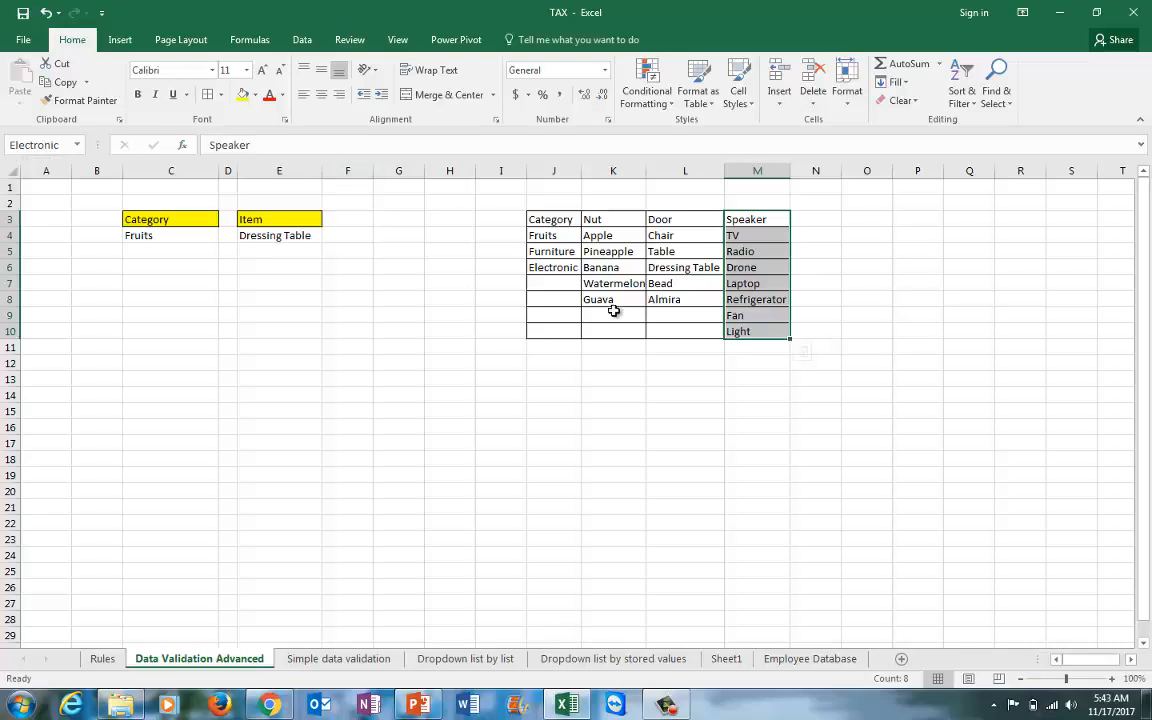
left_click(625, 363)
left_click(624, 220)
left_click_drag(668, 219, 663, 298)
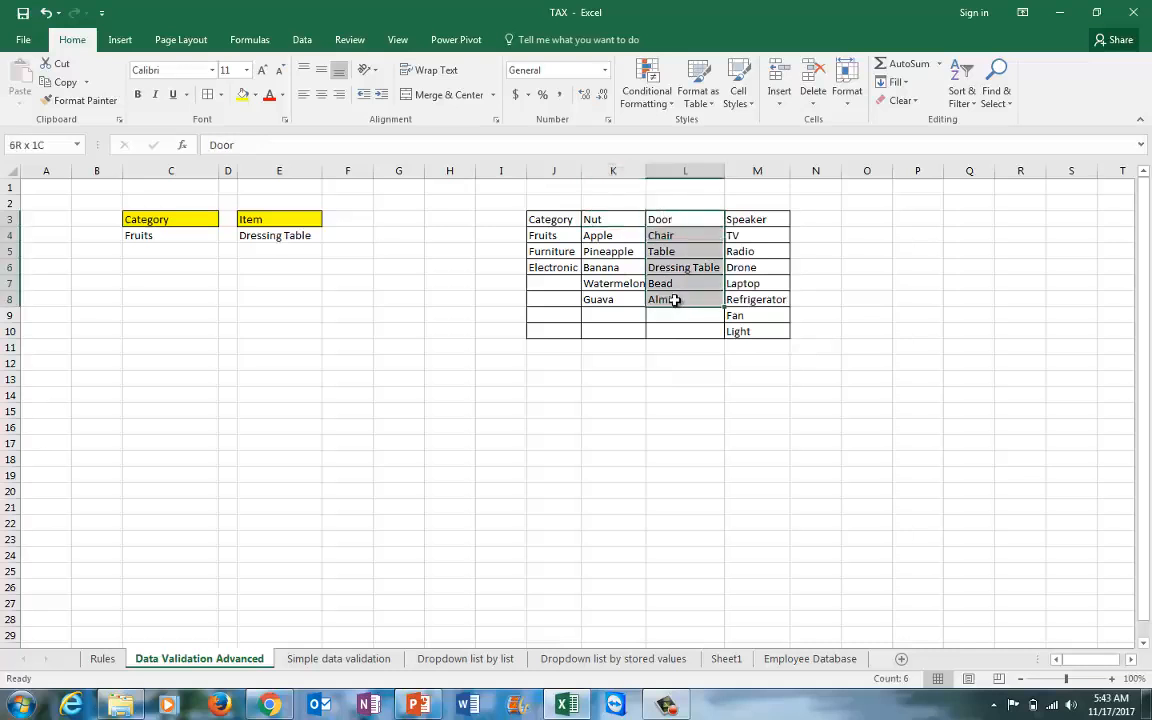
left_click_drag(766, 218, 760, 345)
left_click(666, 350)
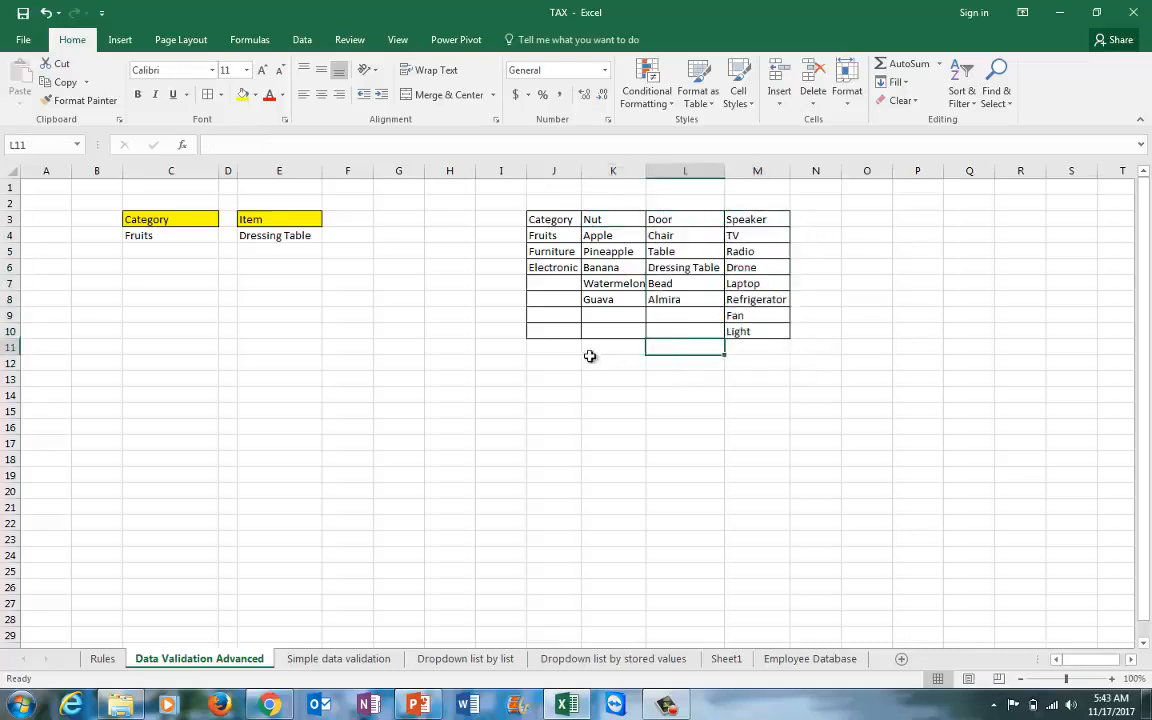
Inspect the data validation source range of category cell C4 and view its dropdown choices
left_click(157, 234)
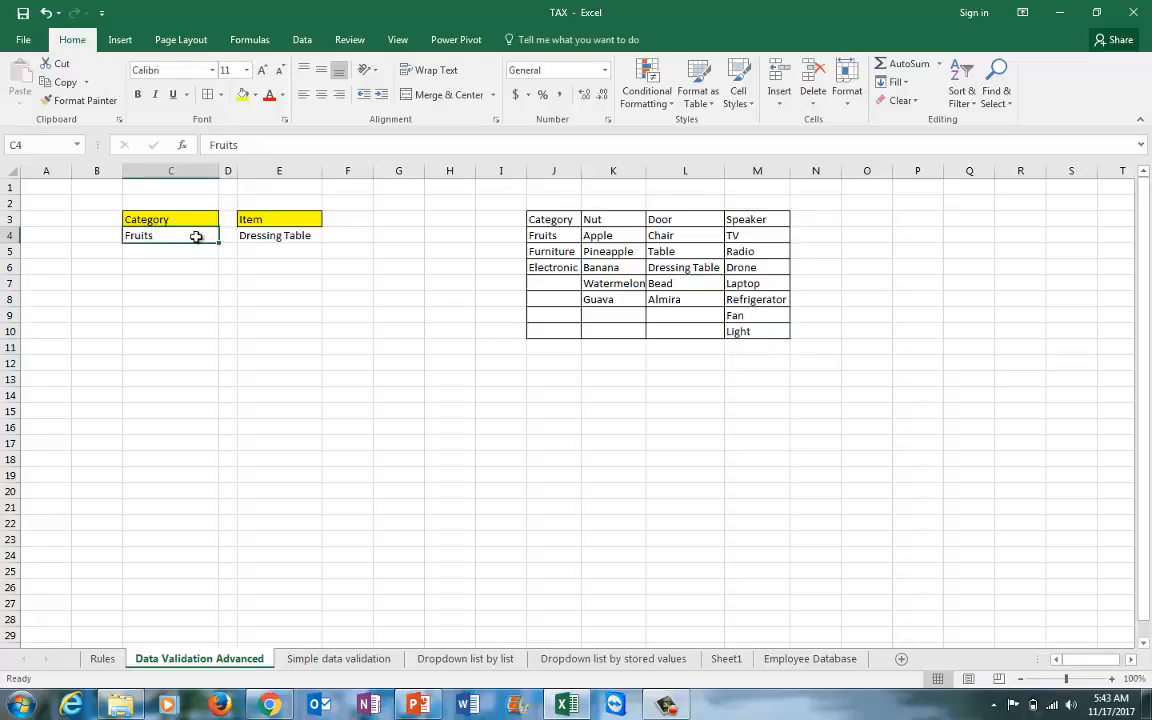
left_click(301, 40)
left_click(708, 101)
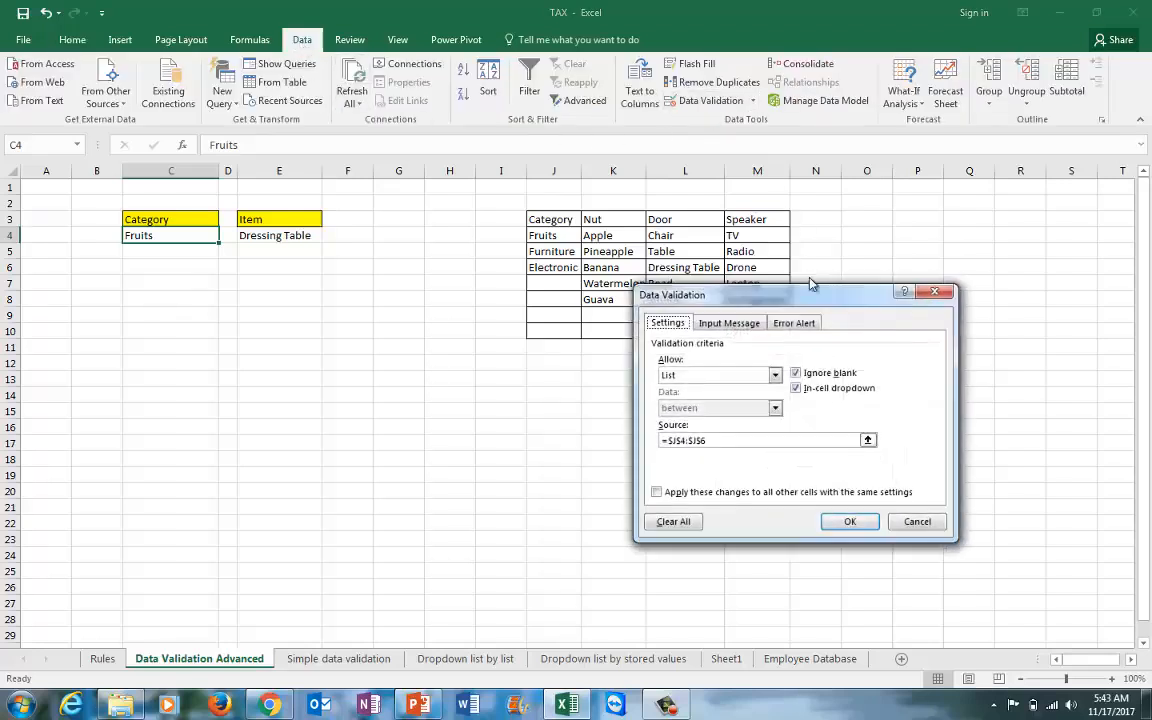
left_click_drag(780, 295, 940, 205)
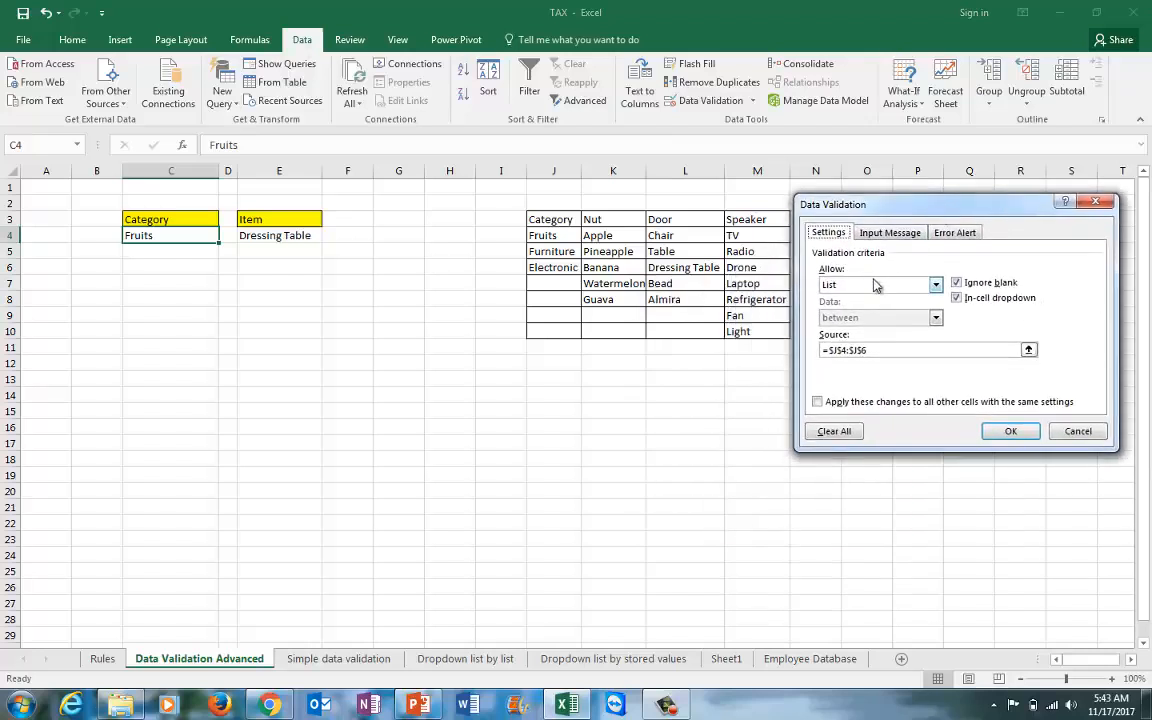
left_click(886, 355)
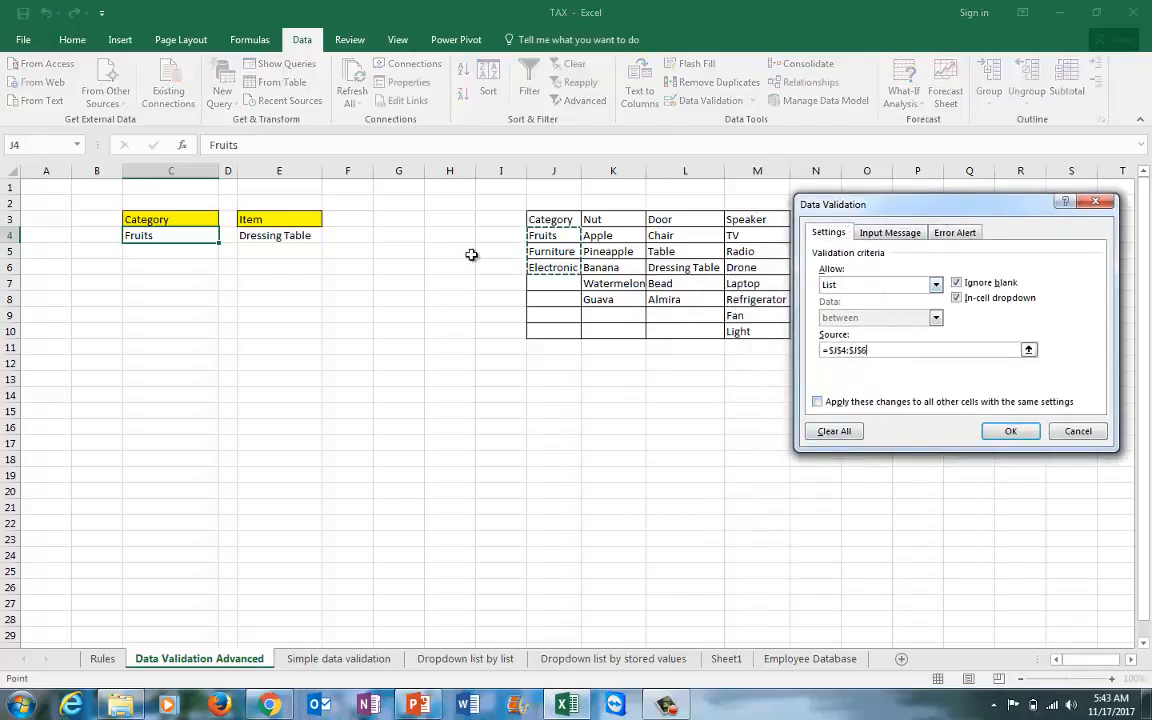
left_click(1012, 432)
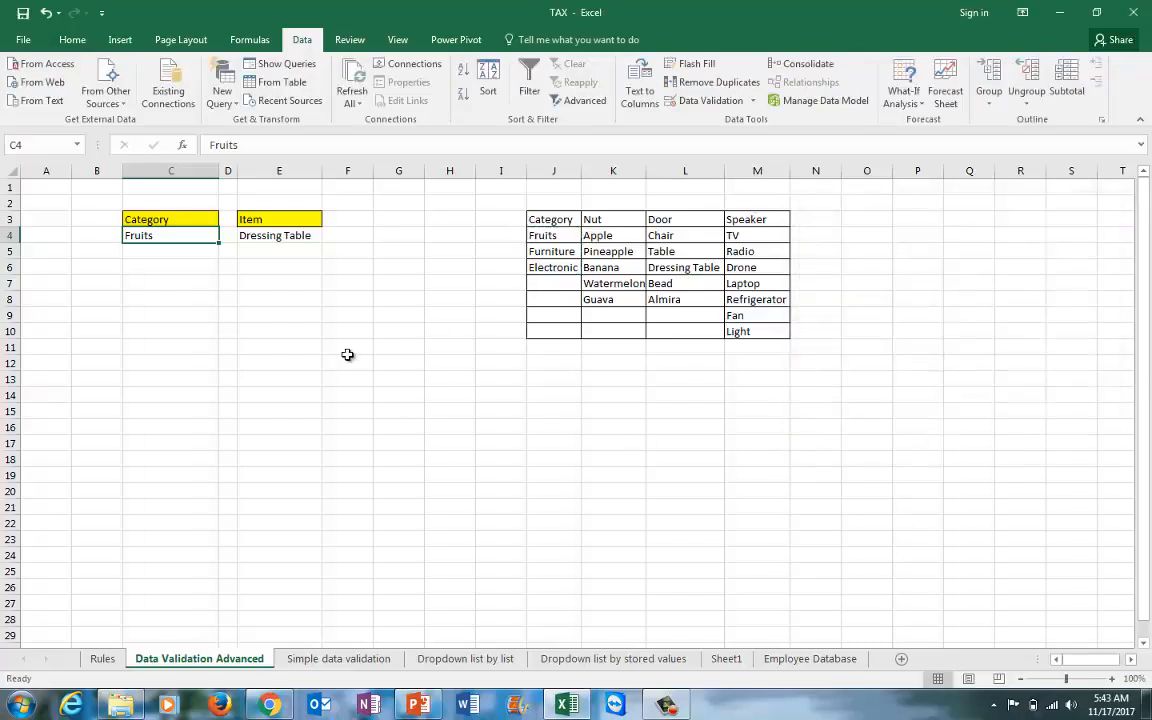
left_click(226, 235)
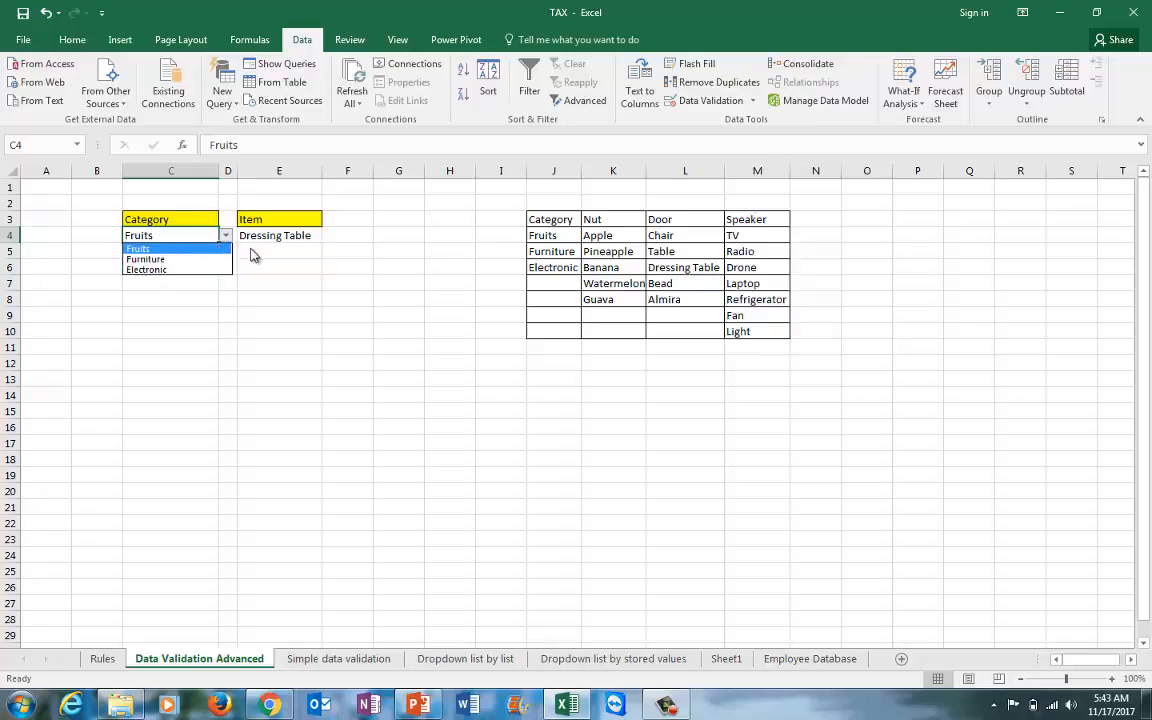
left_click(190, 233)
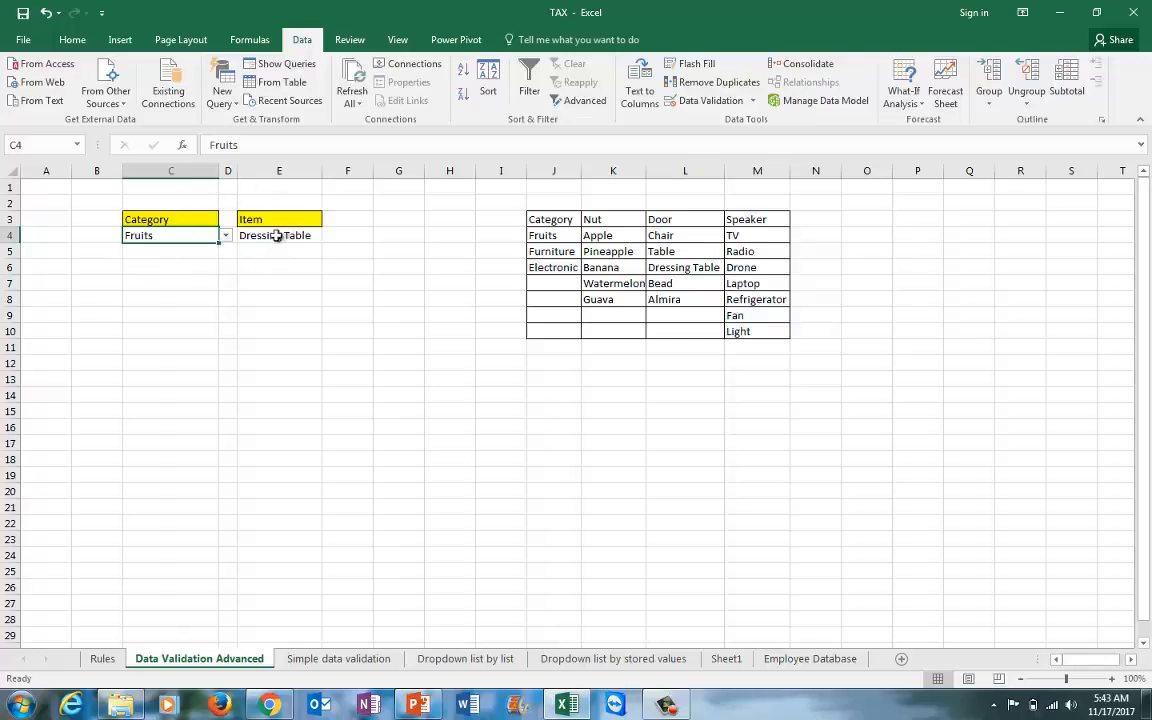
Inspect the IF formula used as the data validation source of item cell E4, starting with its Fruits and Furniture conditions
left_click(257, 236)
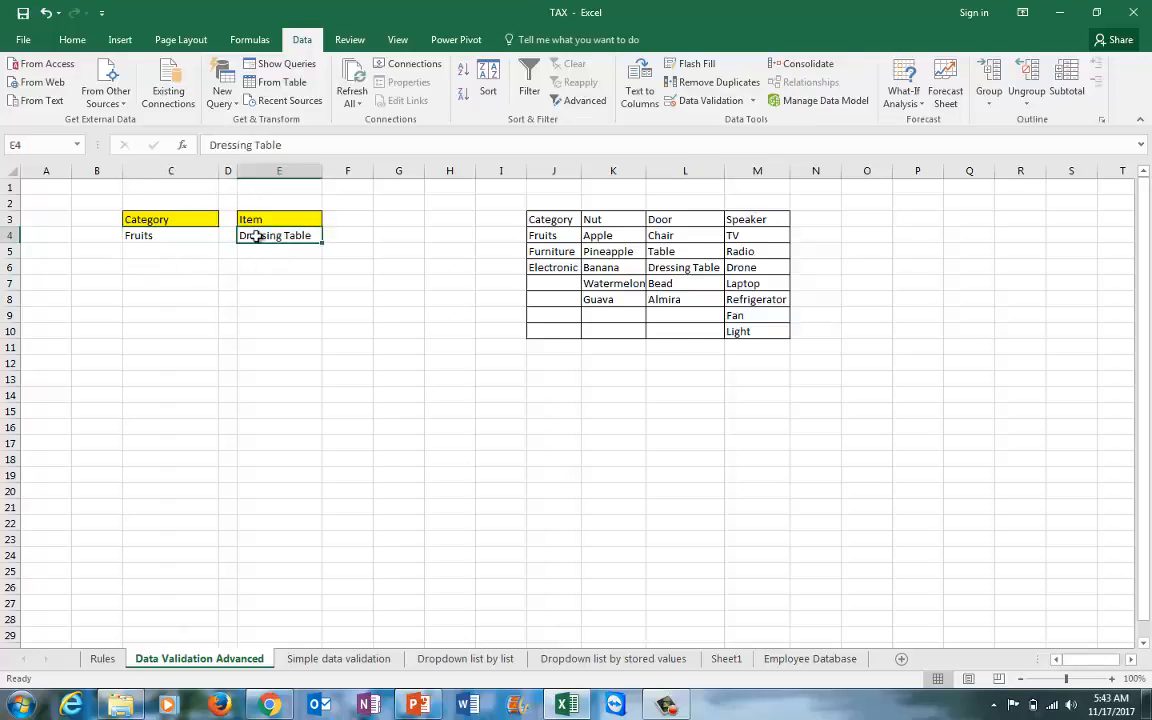
left_click(155, 235)
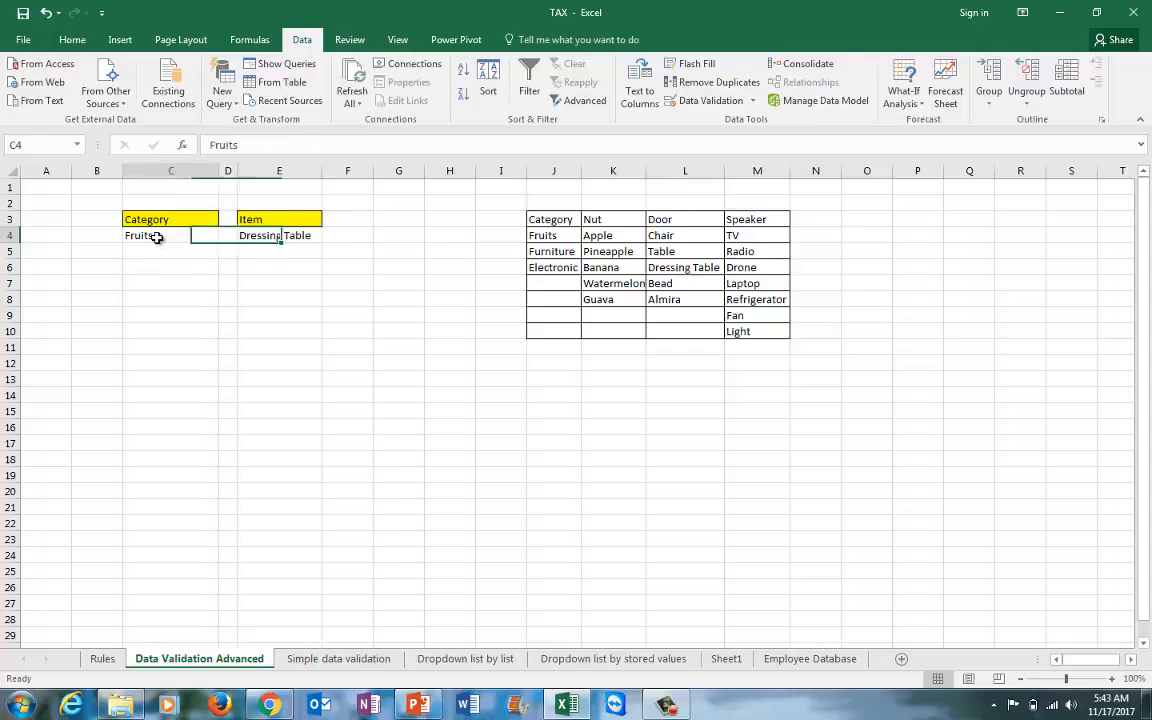
left_click(270, 235)
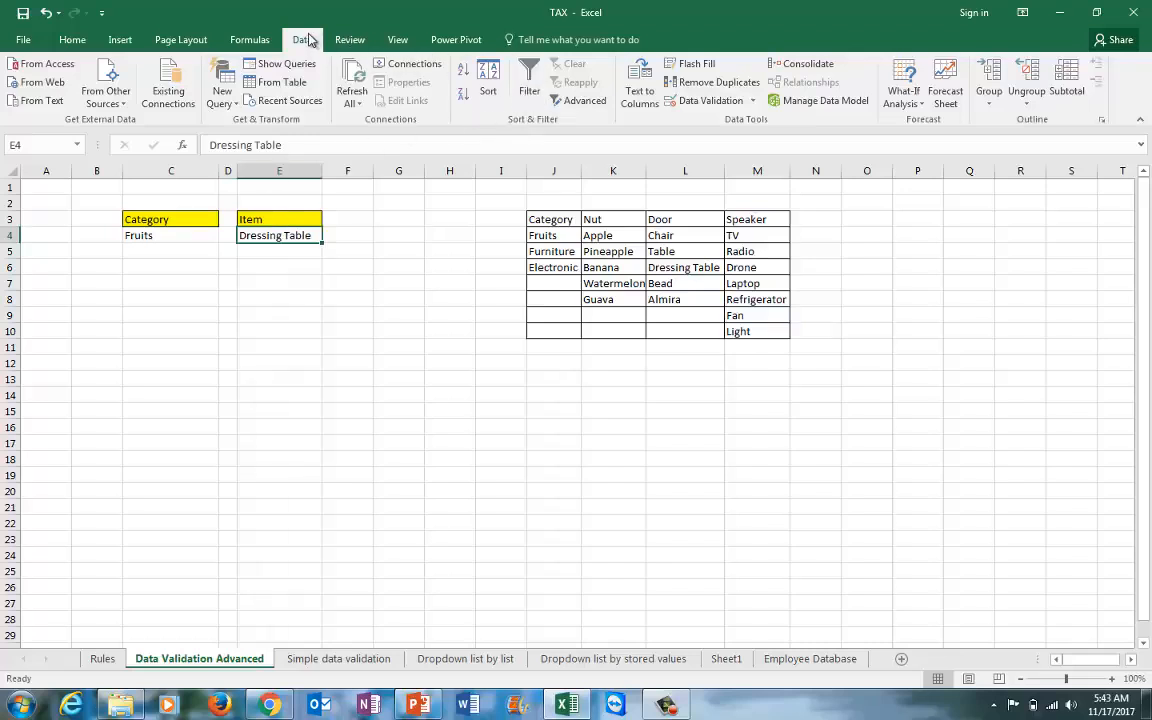
left_click(700, 100)
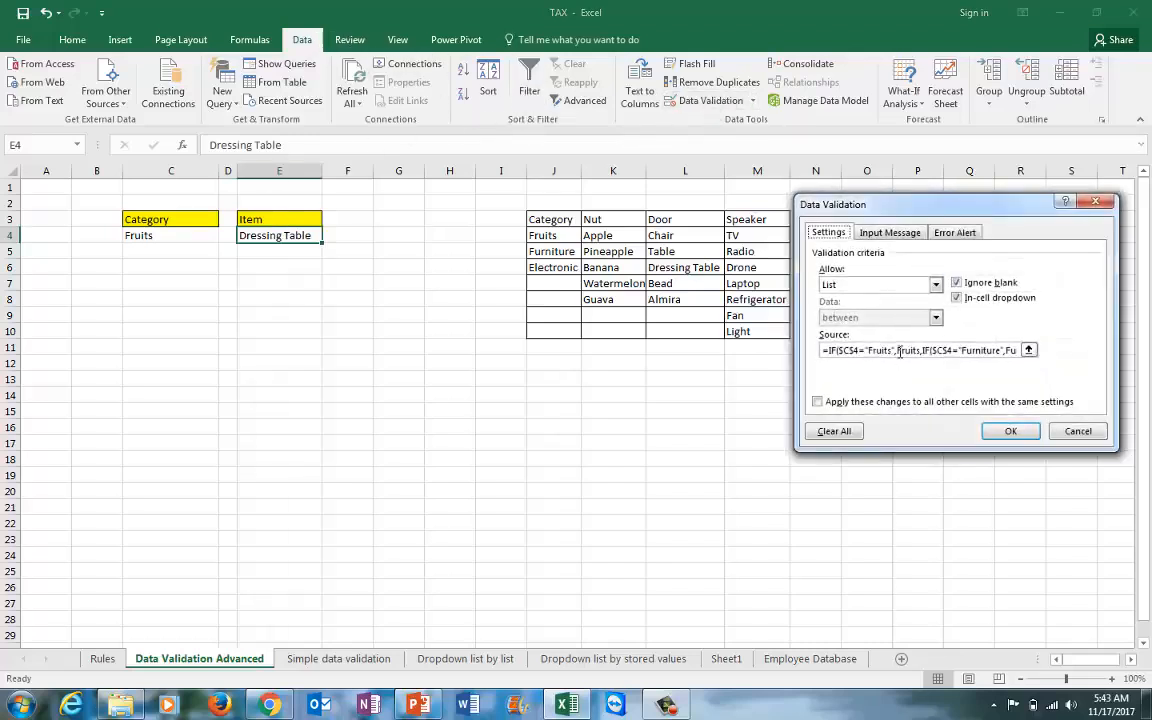
left_click(846, 352)
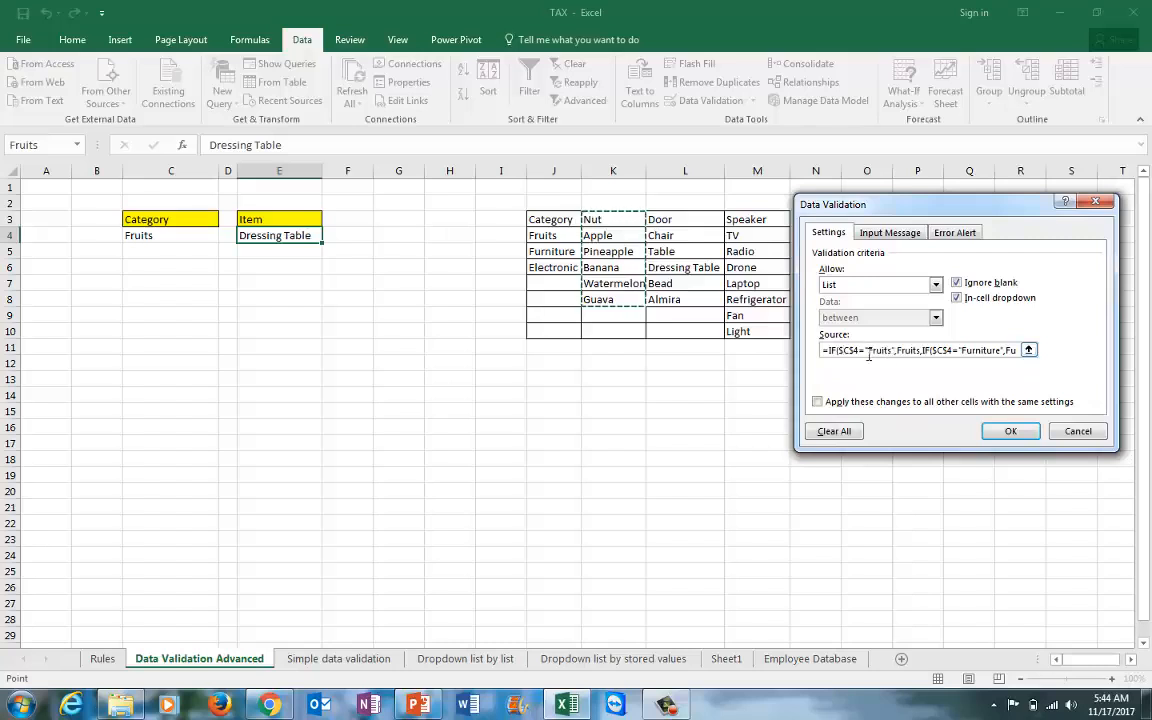
left_click_drag(866, 351, 893, 354)
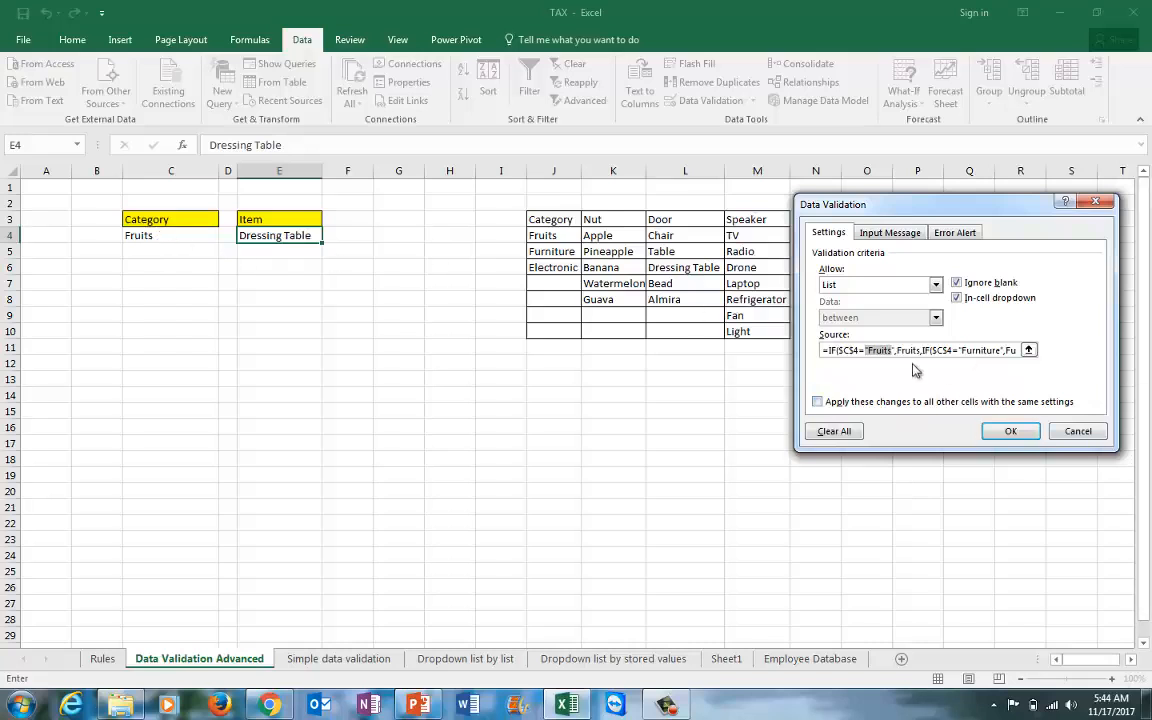
left_click_drag(897, 353, 919, 354)
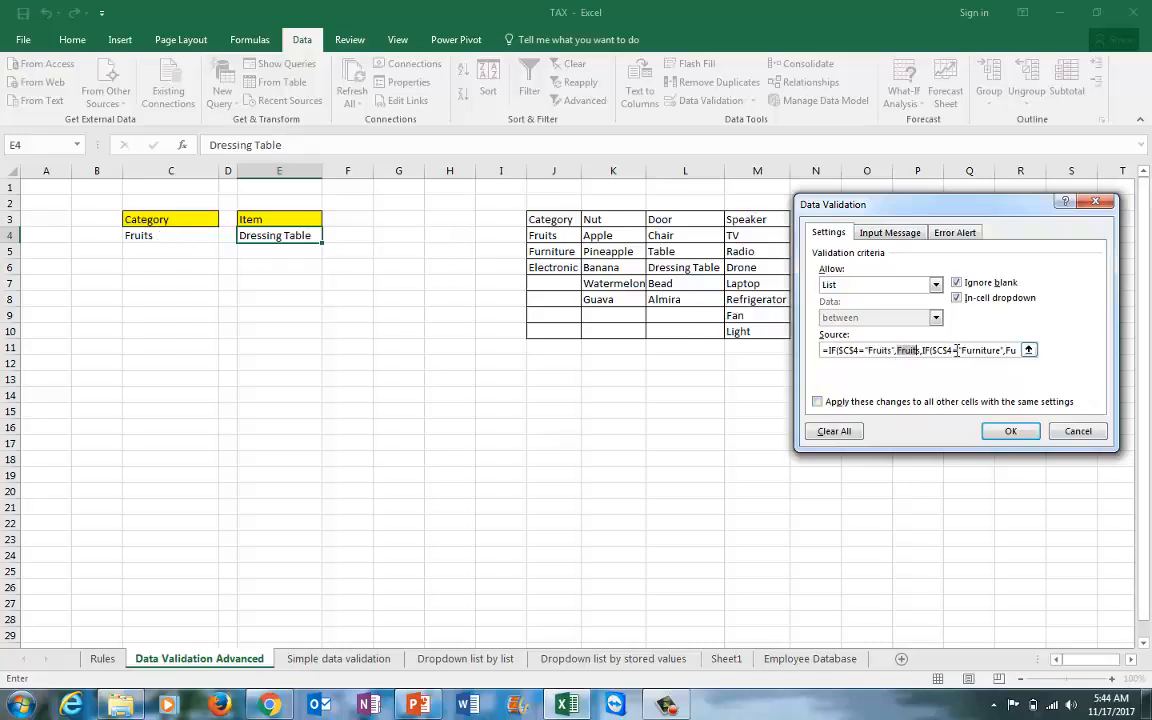
left_click_drag(962, 350, 1003, 350)
left_click(1005, 350)
type("=")
key("Right")
key("Right")
key("Right")
key("Right")
key("Right")
key("Right")
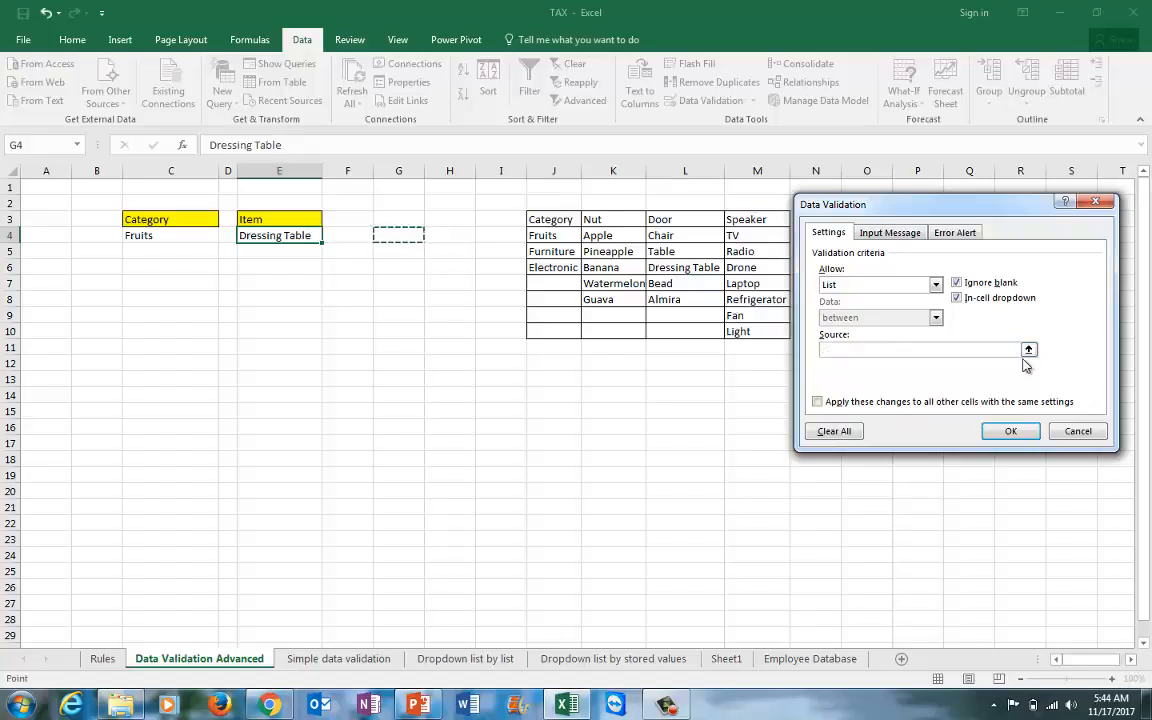
key("Right")
key("Right")
key("Right")
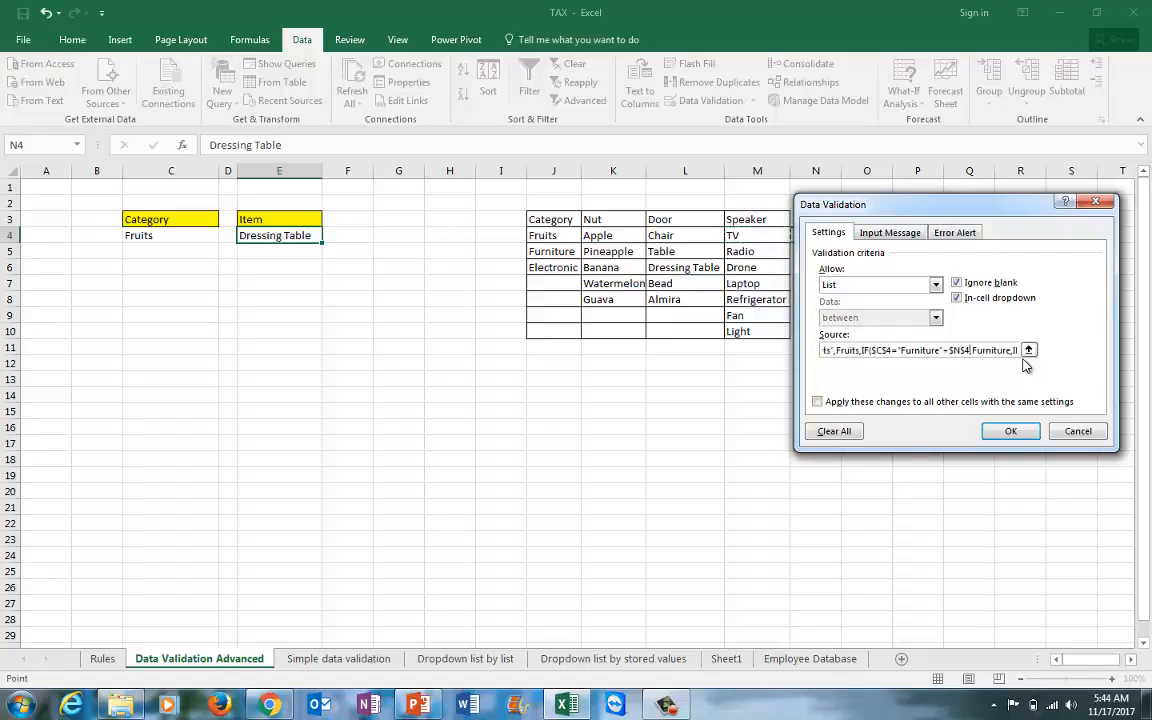
key("Escape")
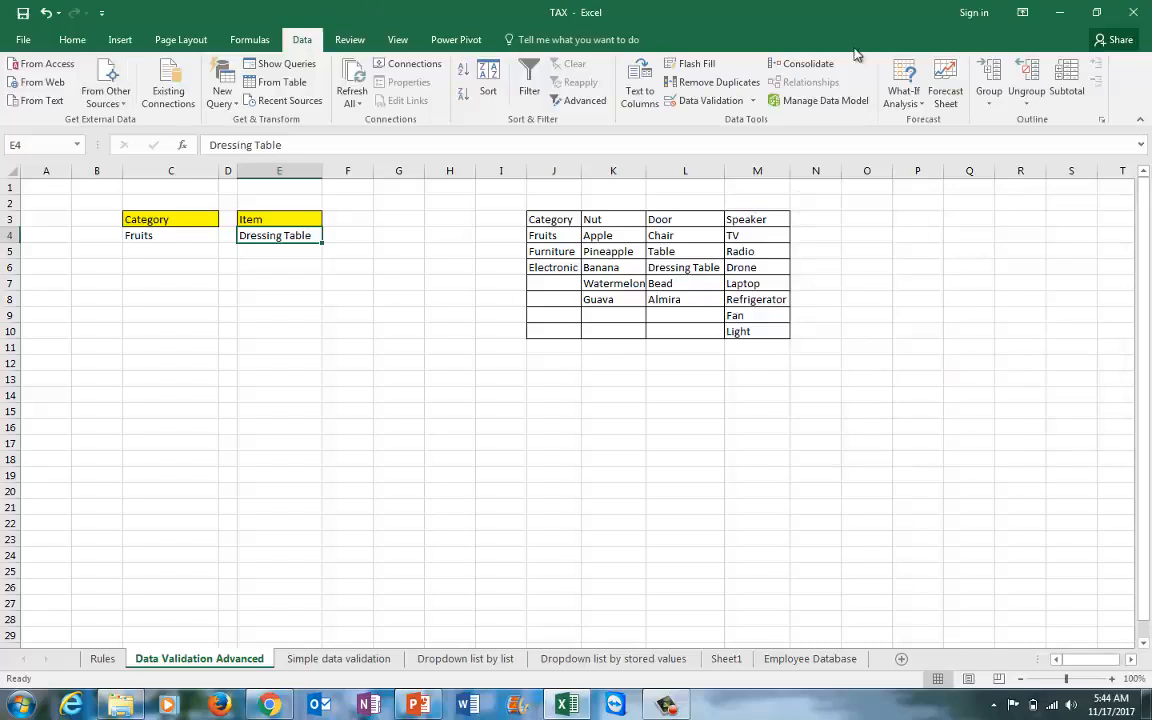
Review the closing Electronic condition of the validation source formula for item cell E4
left_click(703, 100)
left_click_drag(969, 348, 1033, 349)
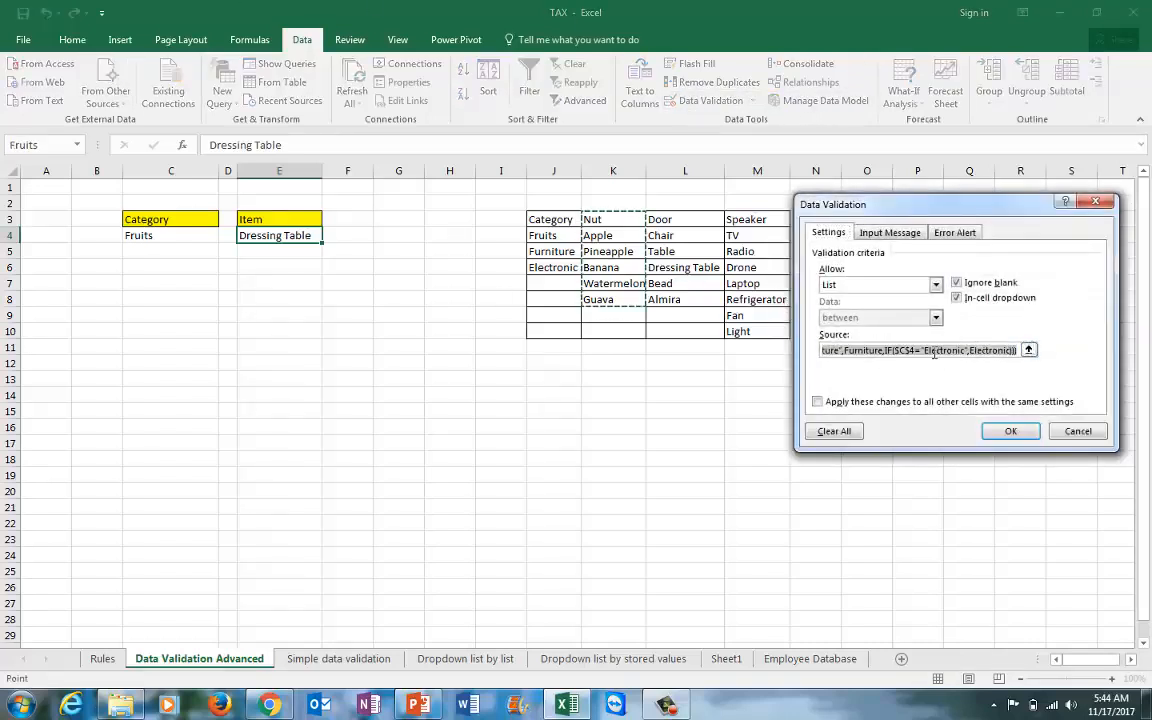
left_click(1001, 348)
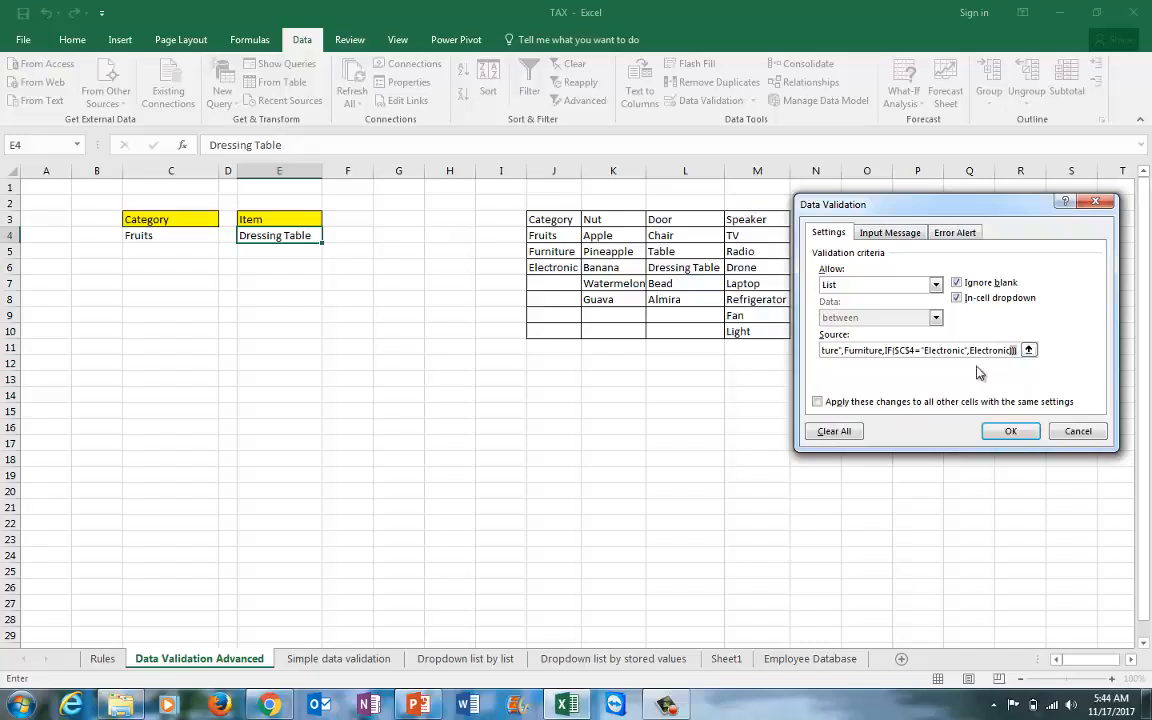
left_click(1010, 431)
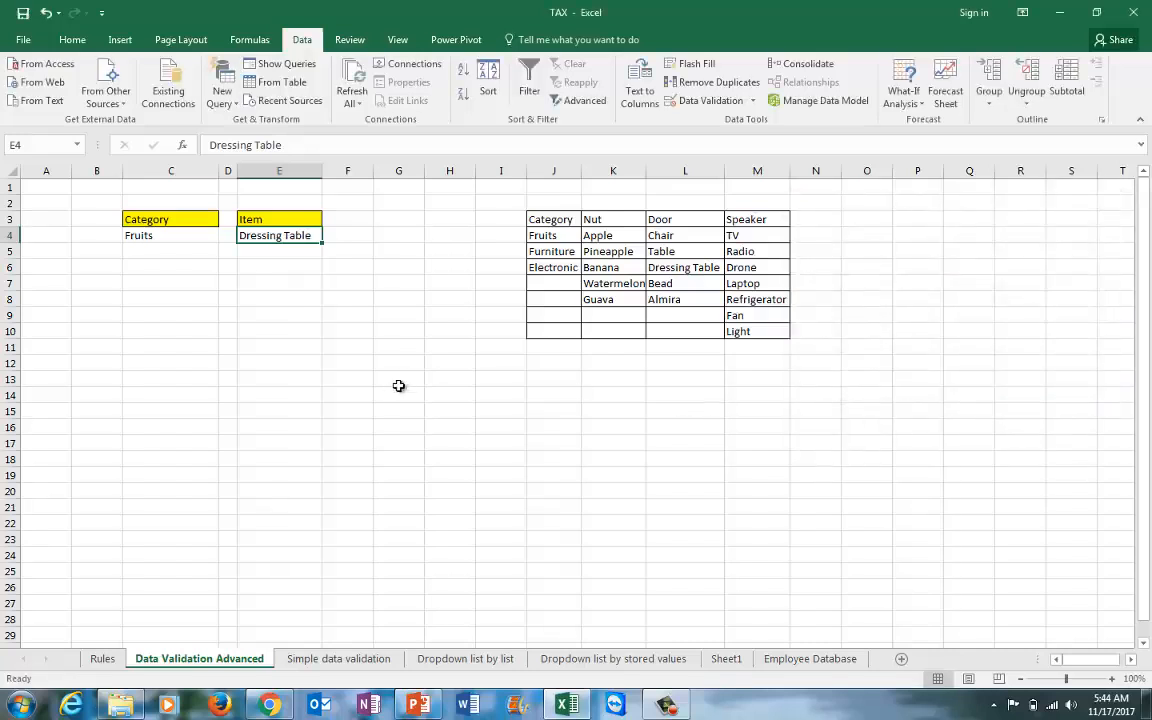
Choose Electronic as the category in C4 and Radio as the item in E4
left_click(171, 236)
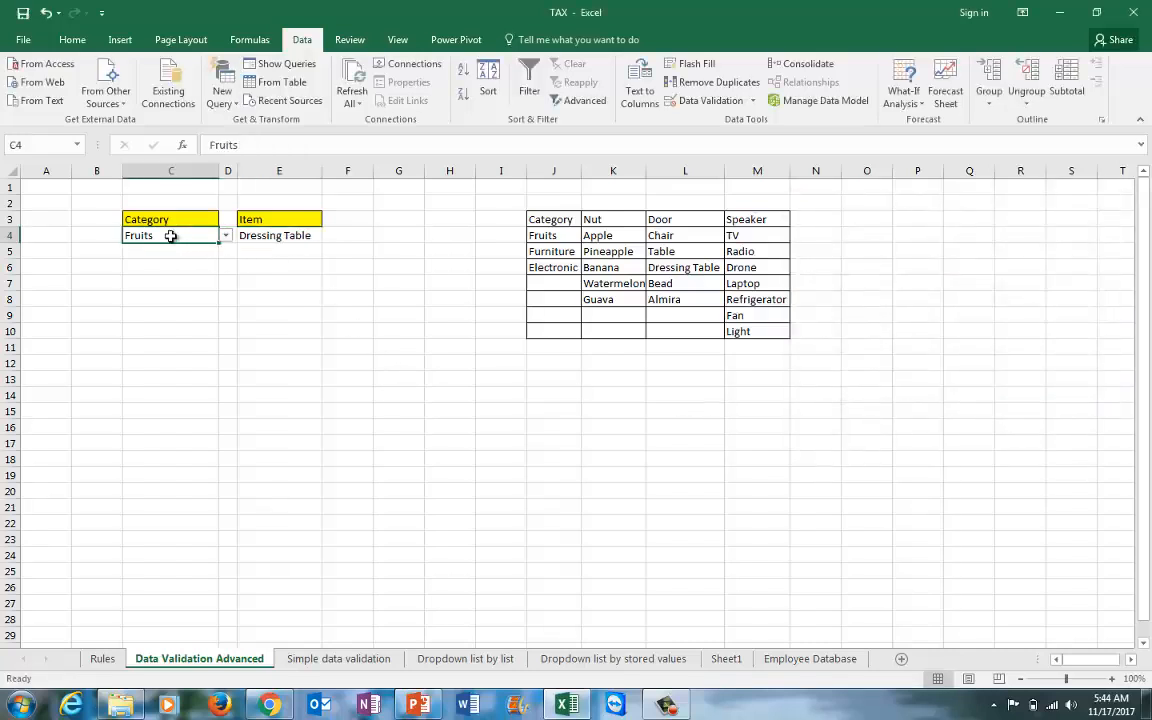
left_click(226, 238)
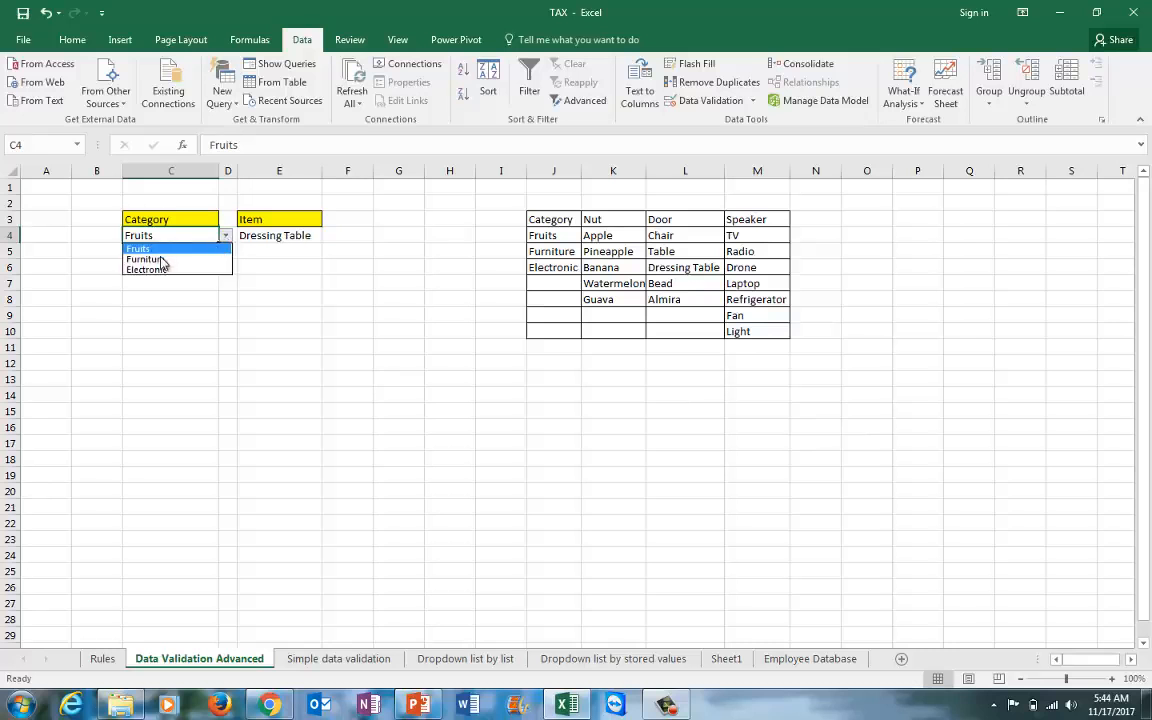
left_click(152, 268)
left_click(268, 232)
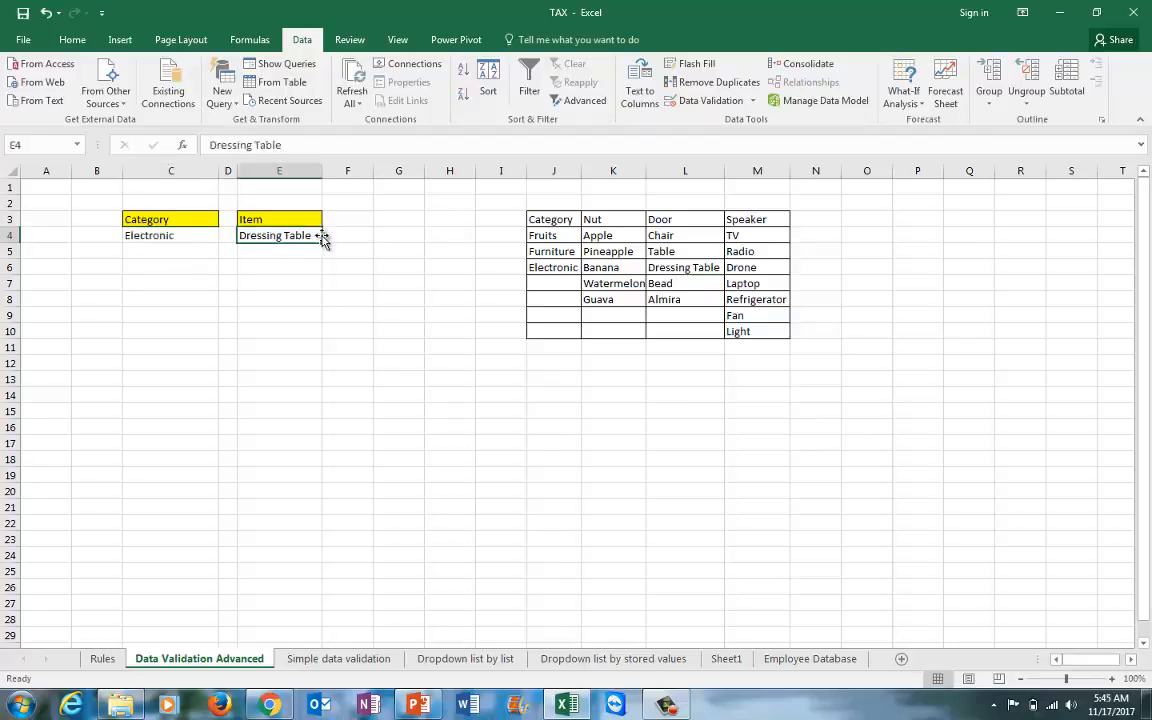
left_click(328, 236)
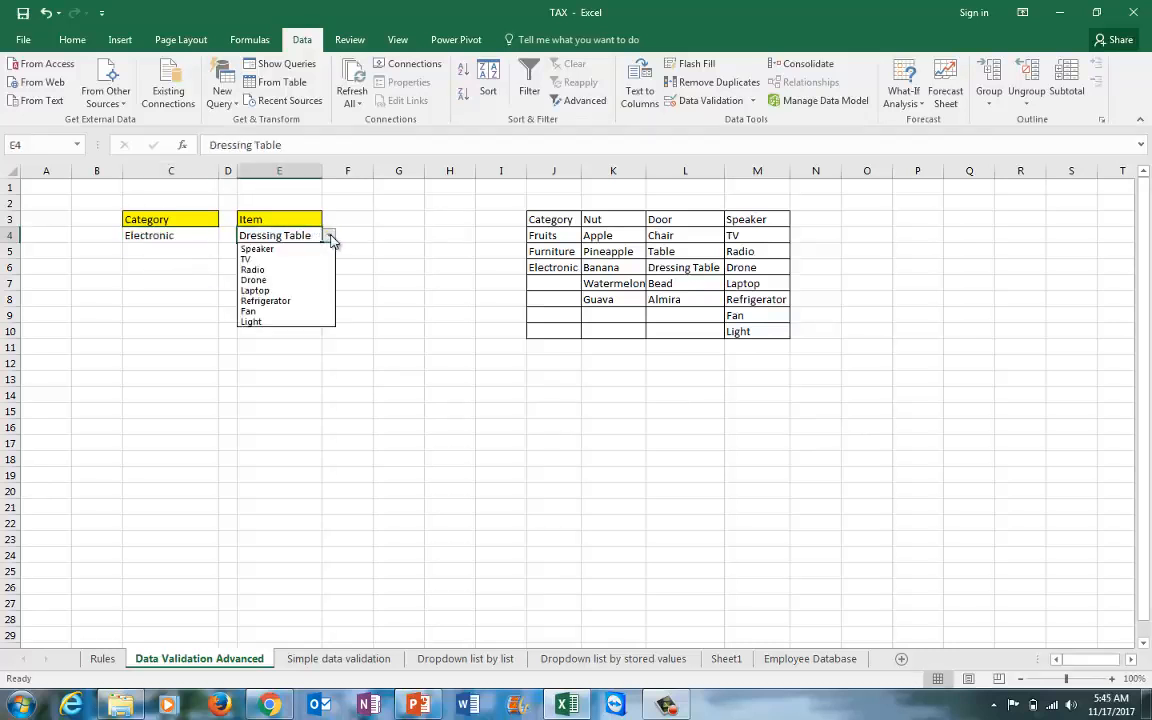
left_click(285, 271)
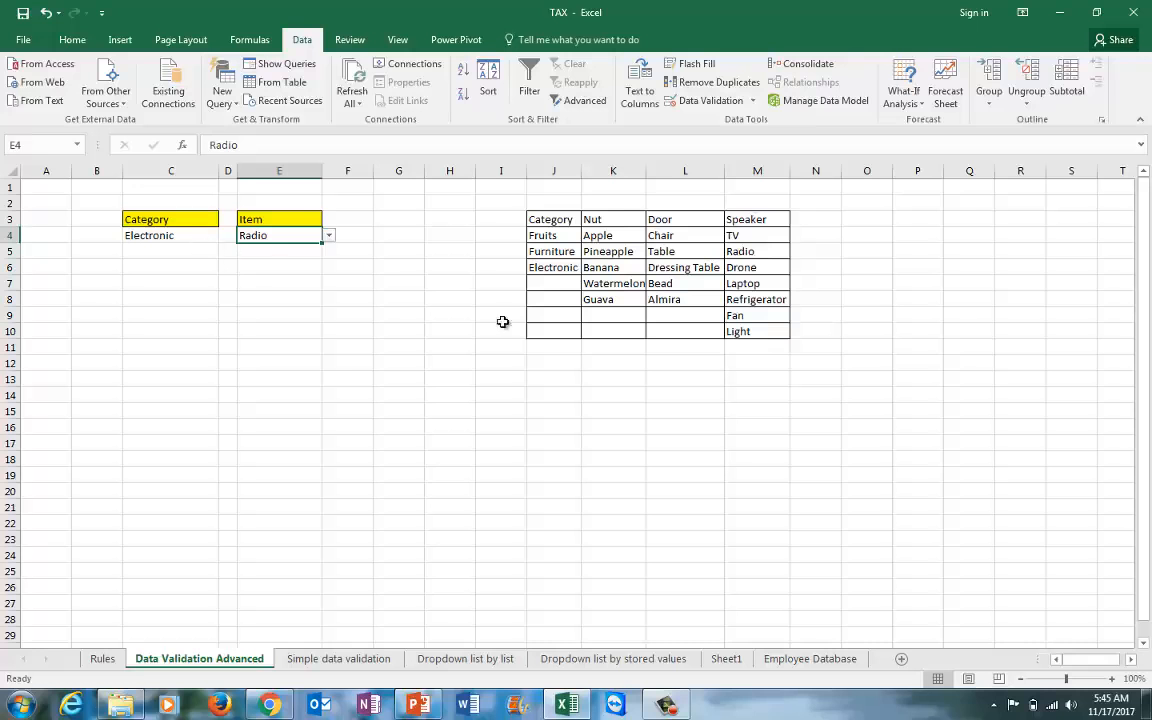
left_click(665, 705)
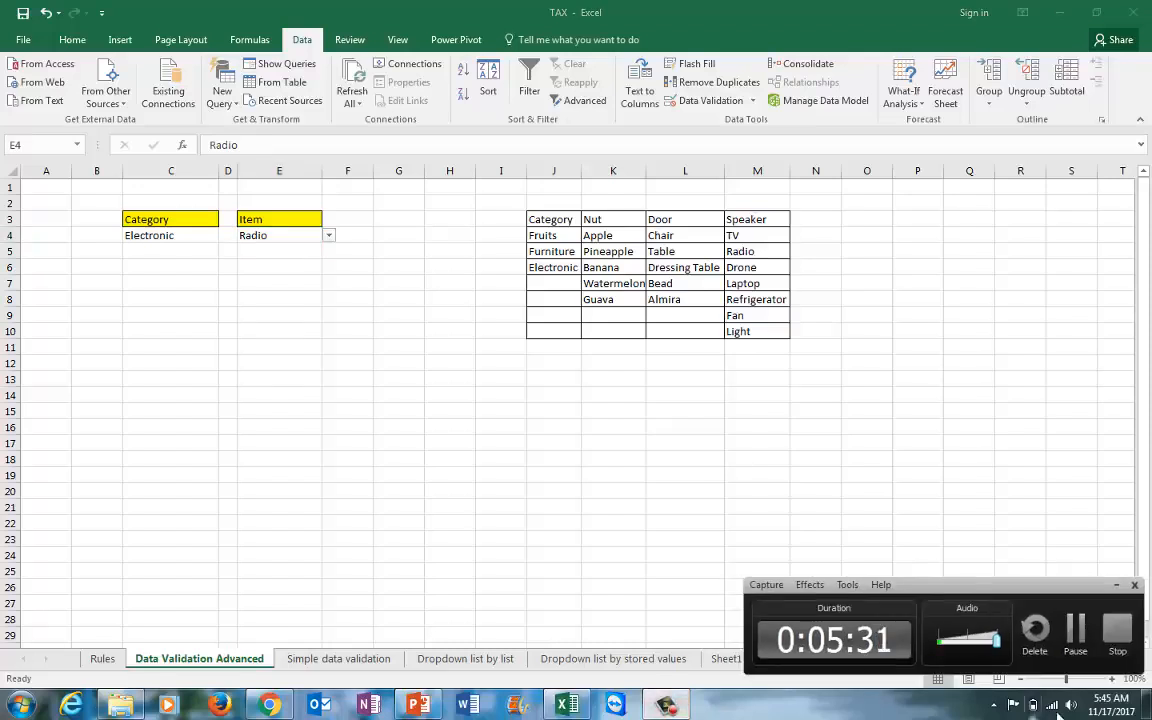